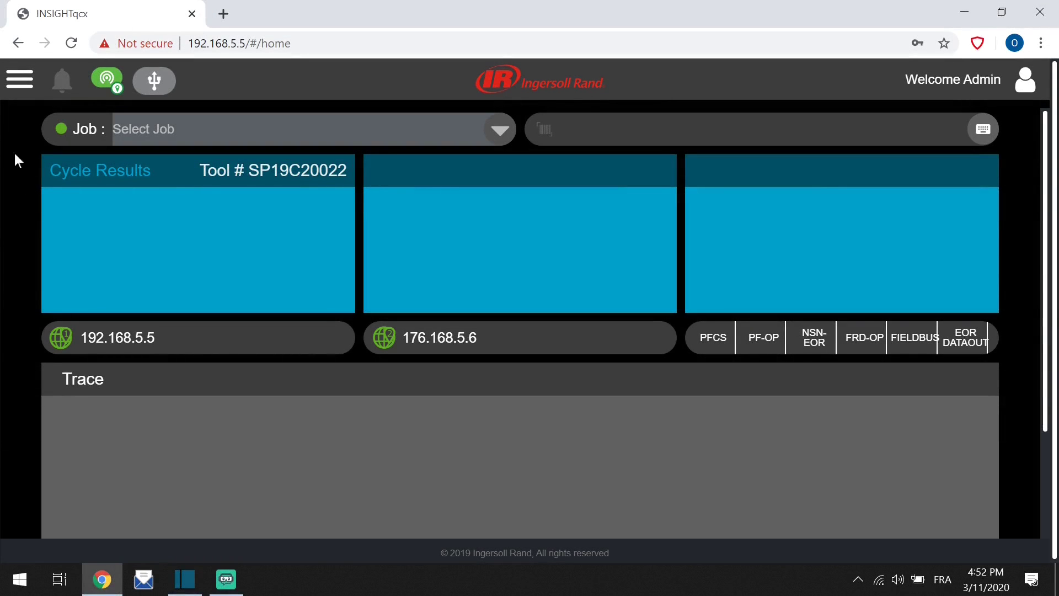
Change the wireless tool's Sleep Timeout from 60 to 1000 seconds in Tool General Setup, save, and return home.
left_click(20, 81)
left_click(102, 401)
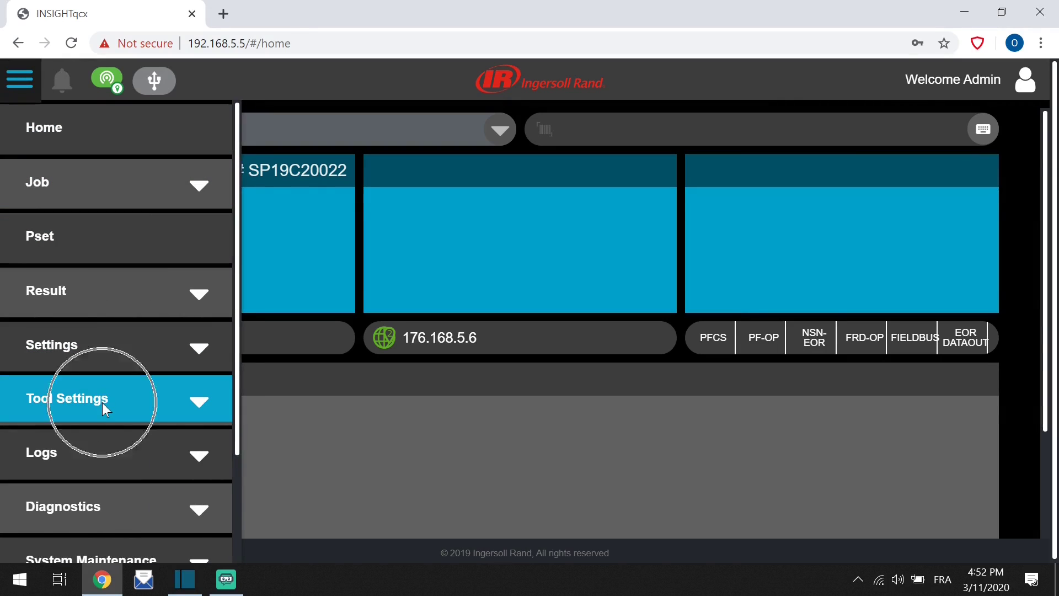
left_click(109, 454)
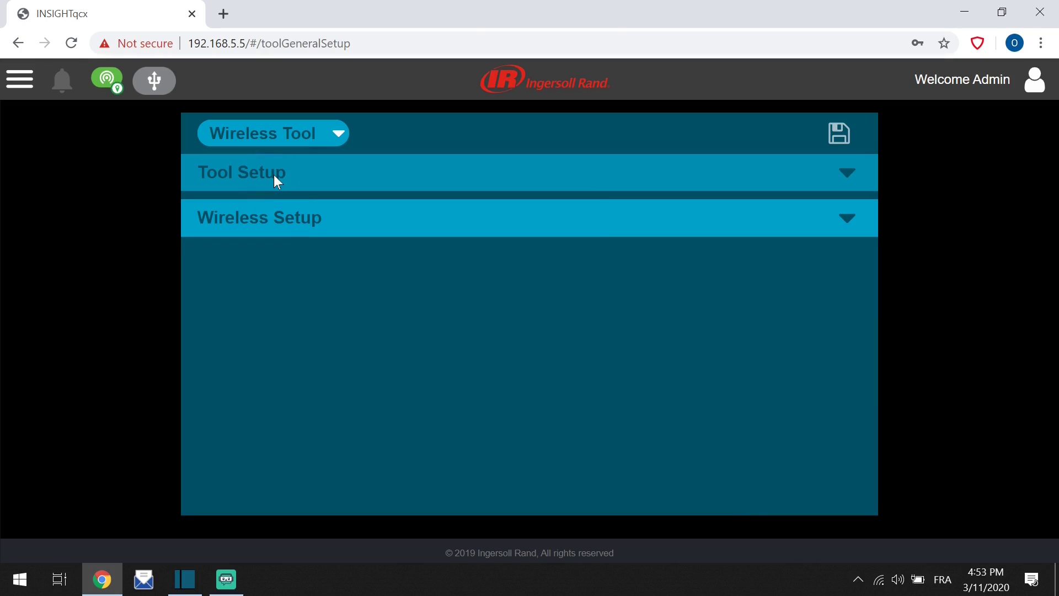
left_click(280, 174)
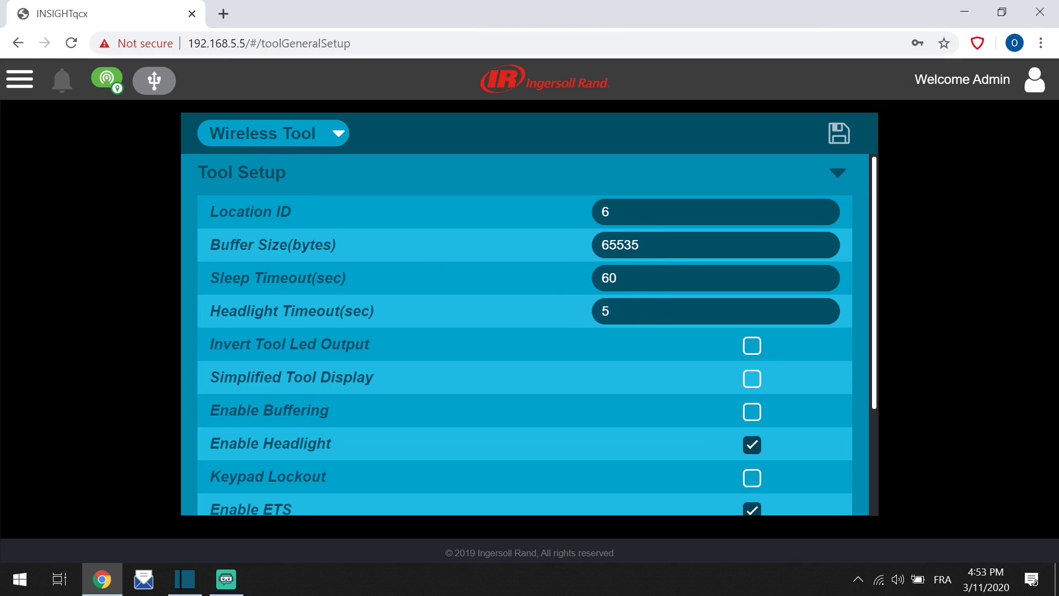
double_click(622, 279)
type("1000")
left_click(834, 139)
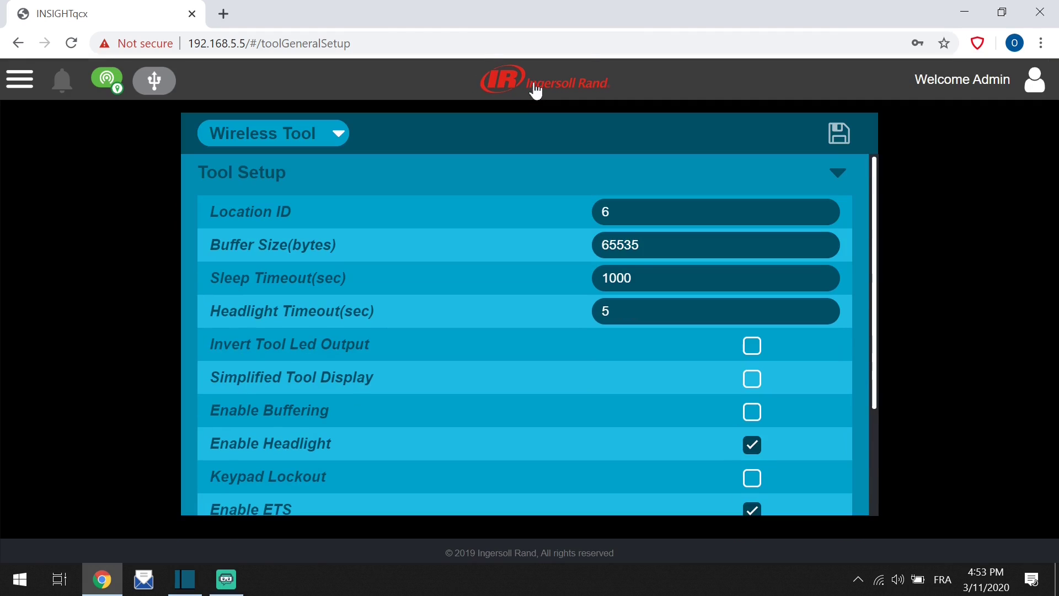
left_click(535, 83)
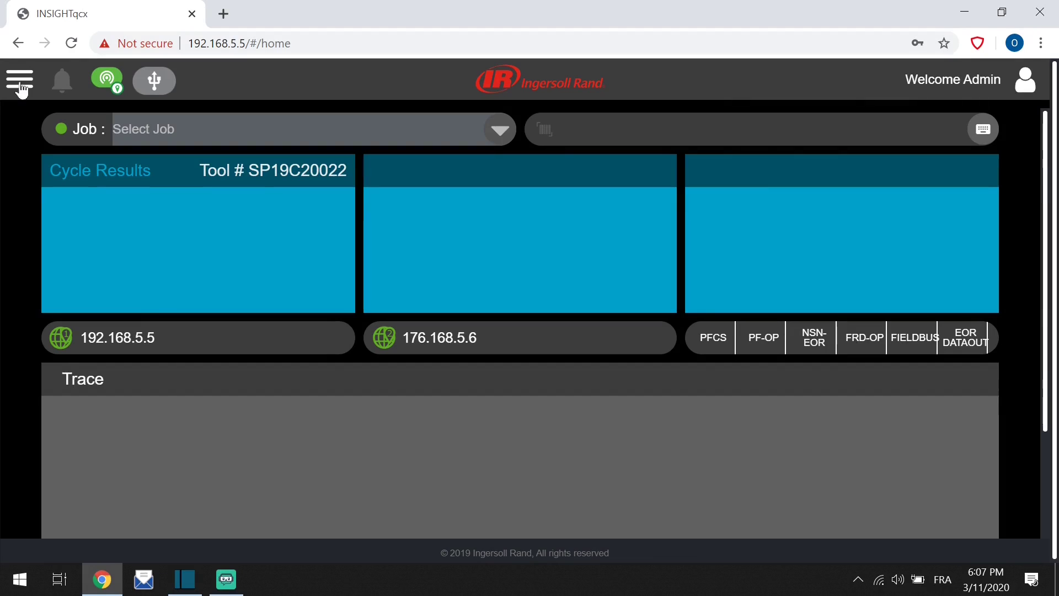
Add a new Pset from the Pset list and enter 'training1' as its Pset Name.
left_click(20, 87)
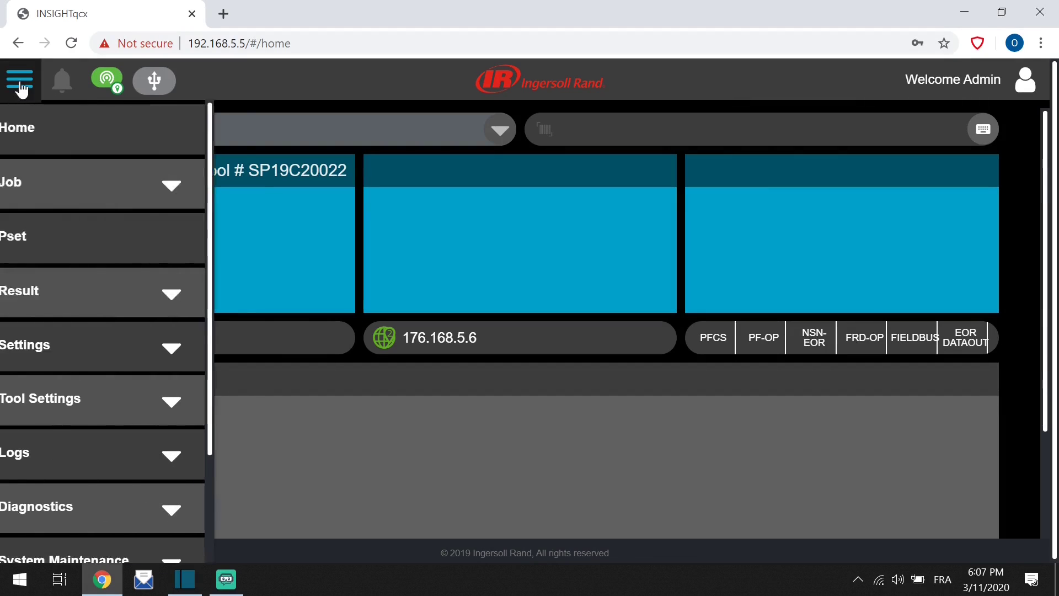
left_click(63, 249)
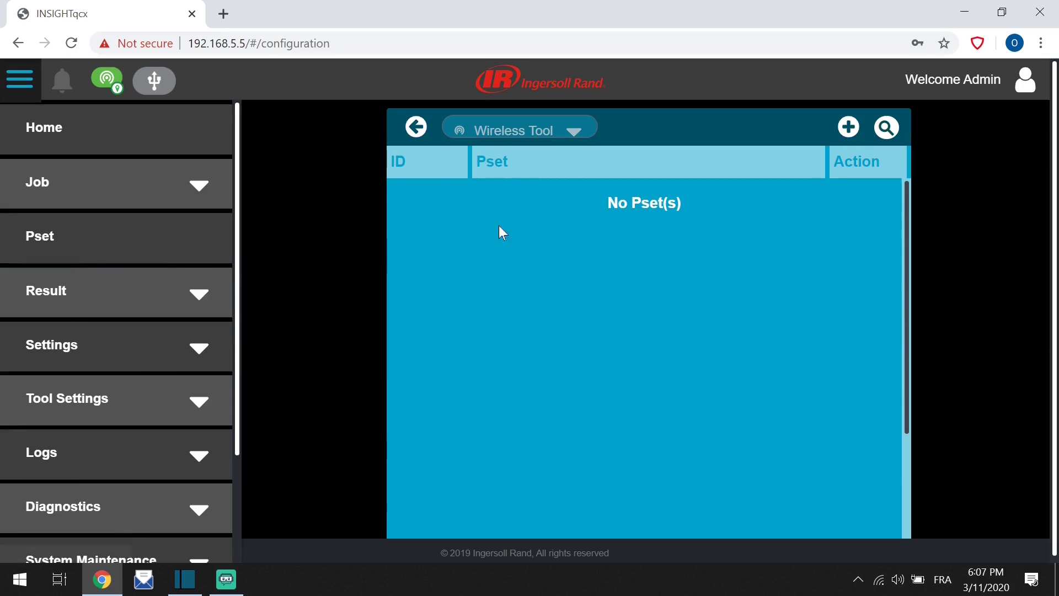
left_click(516, 138)
left_click(849, 131)
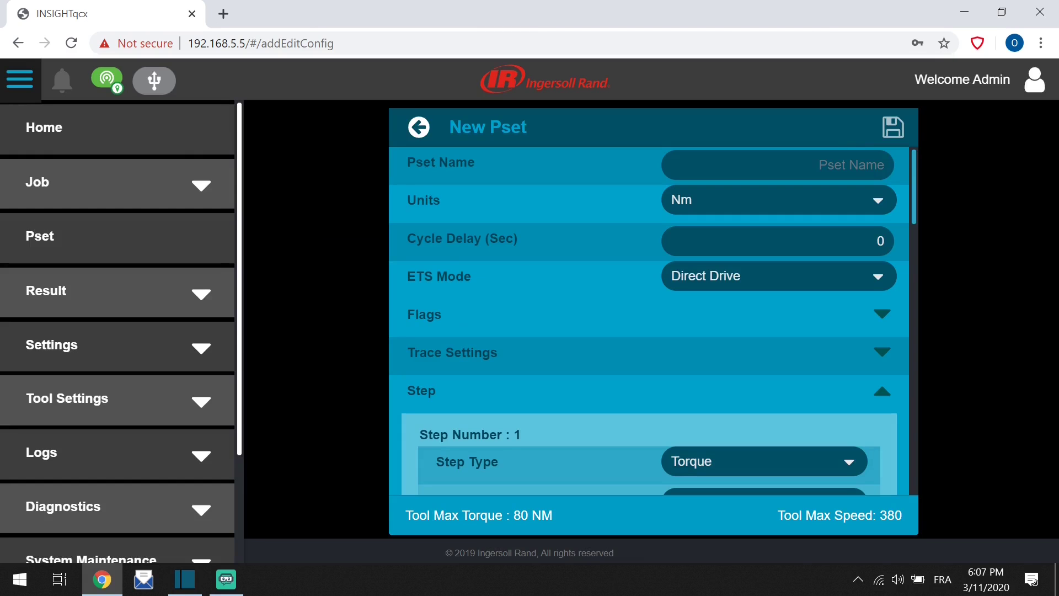
left_click(861, 166)
type("train")
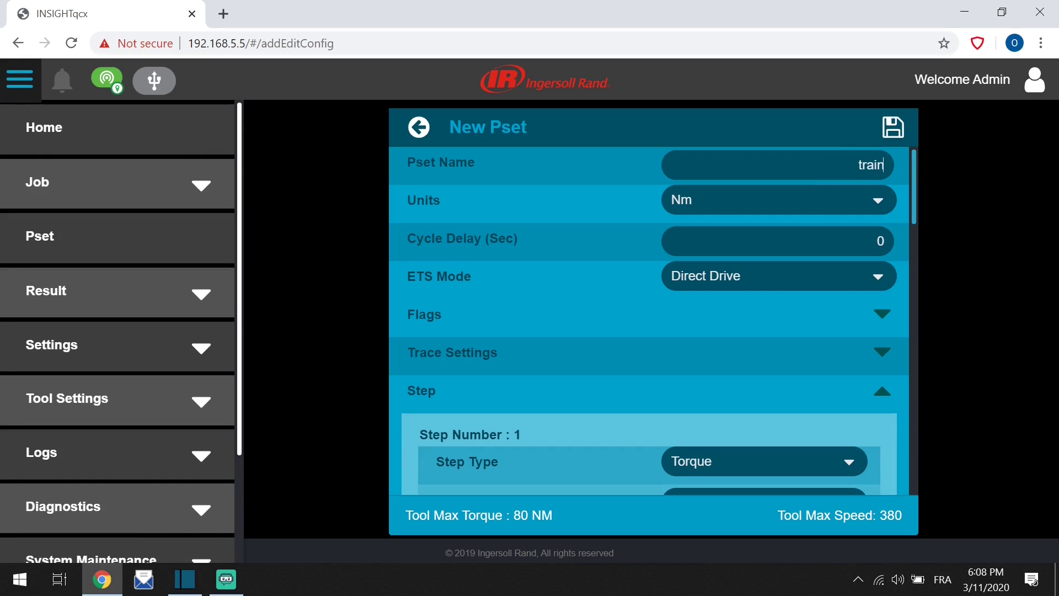
type("ing1")
left_click_drag(912, 181, 924, 237)
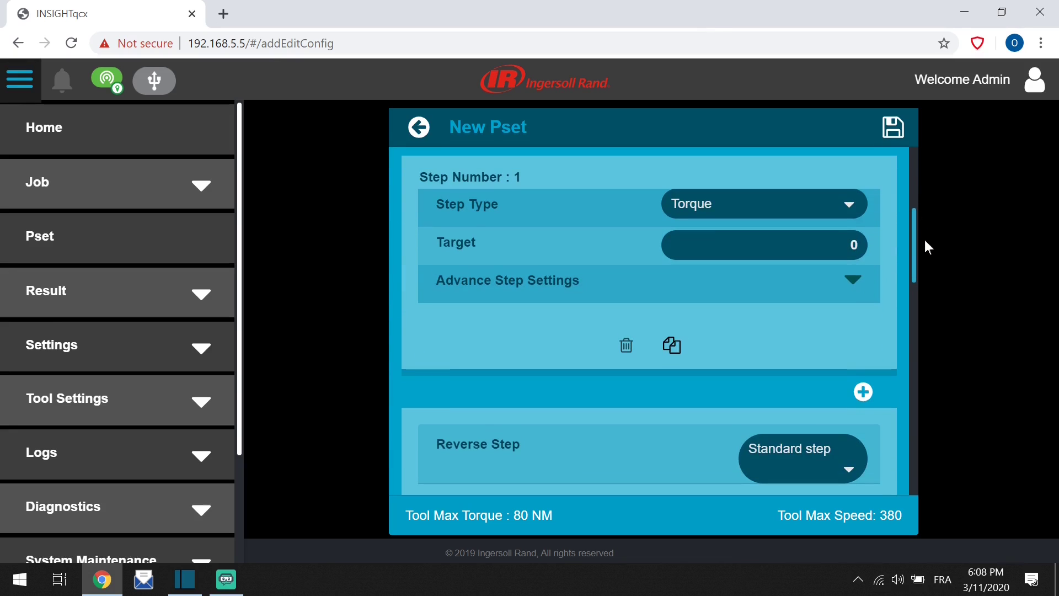
Keep step 1 as a Torque step and set its target value to 10 Nm.
left_click(849, 205)
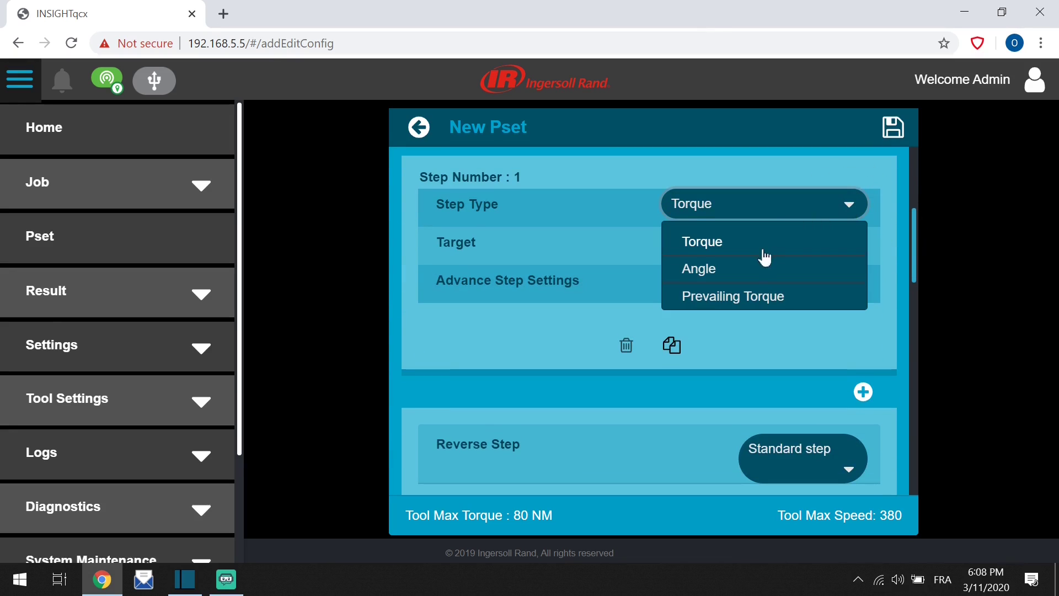
left_click(819, 208)
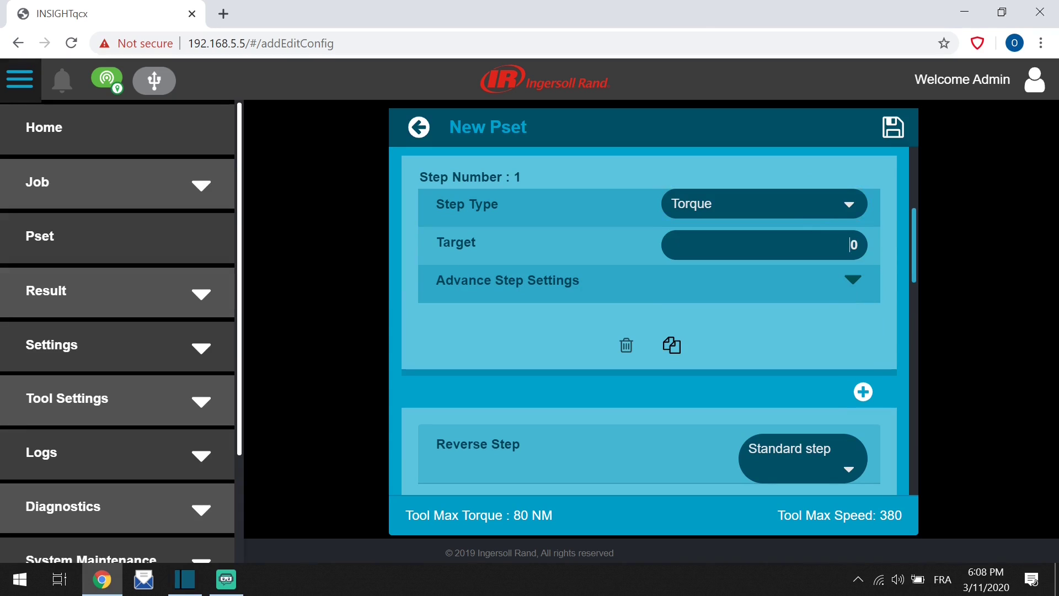
left_click(839, 246)
type("1")
Expand the step's advanced, speed, torque-limit and Angle settings to check Angle limits 0–32000.
left_click(854, 282)
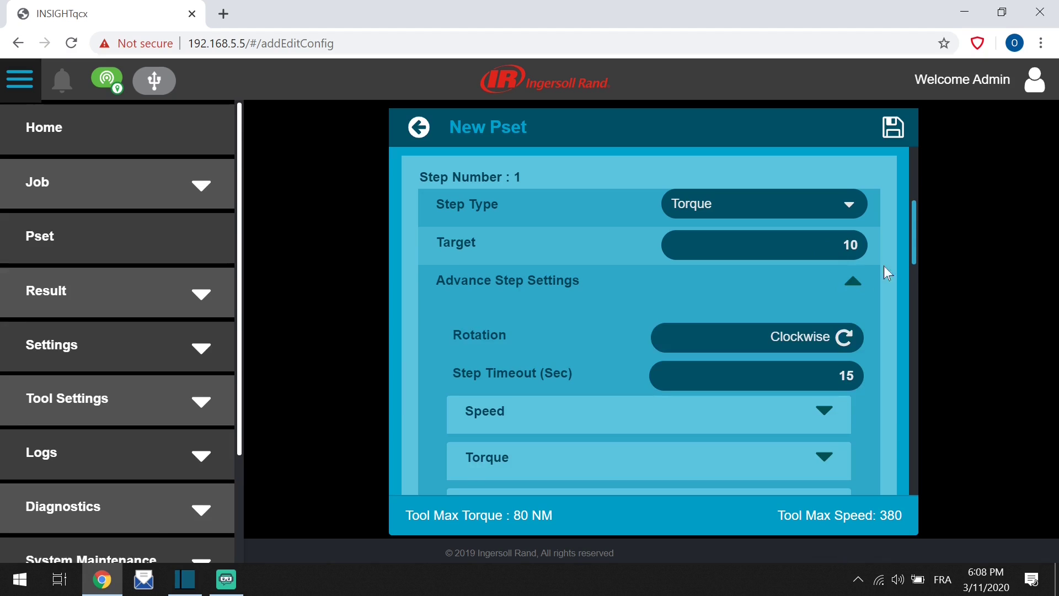
left_click_drag(916, 239, 919, 284)
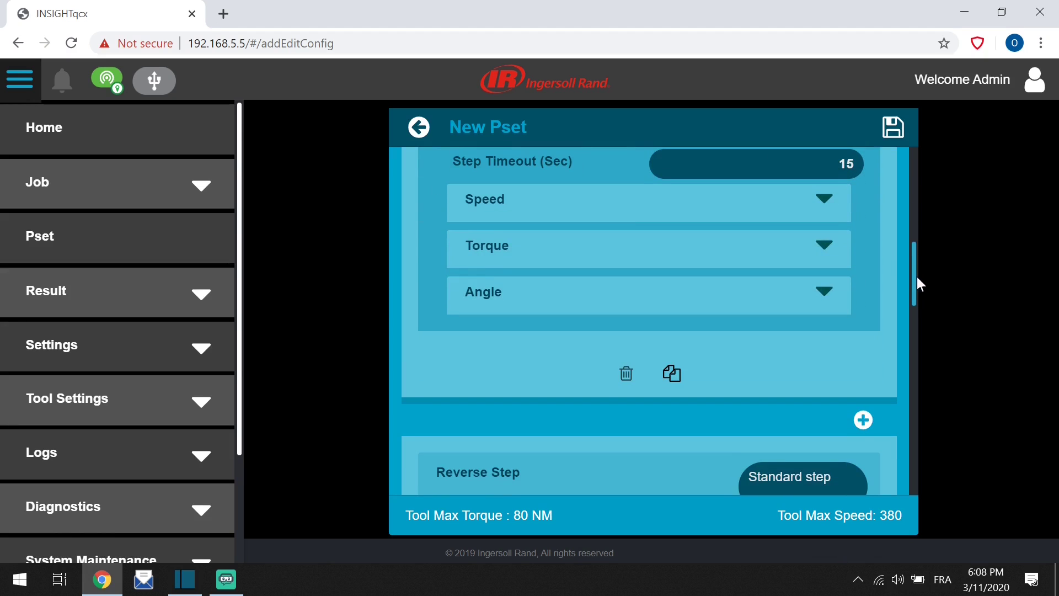
left_click(822, 199)
left_click_drag(914, 259, 913, 291)
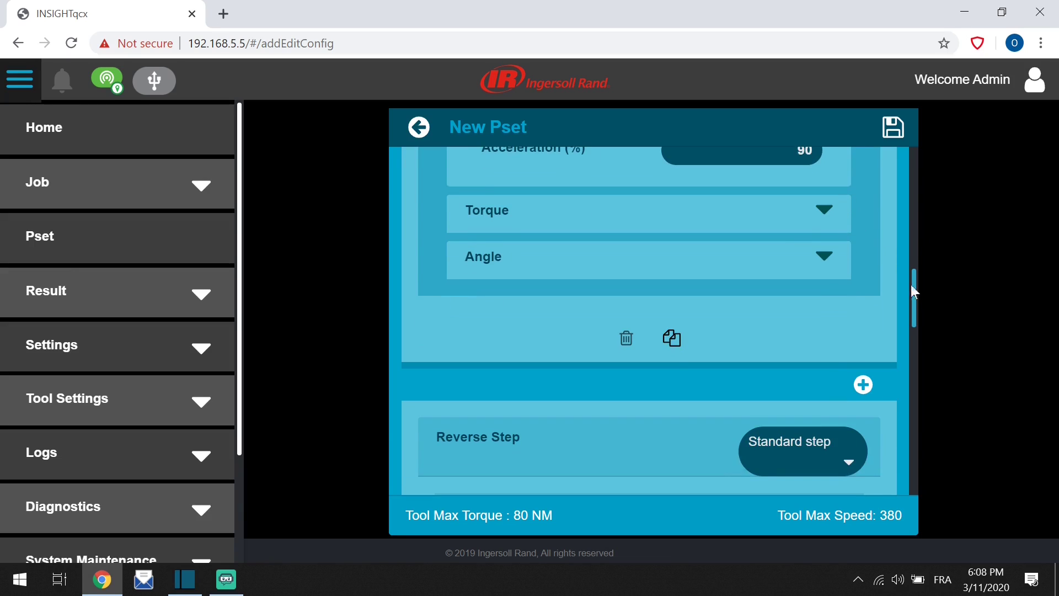
left_click(826, 210)
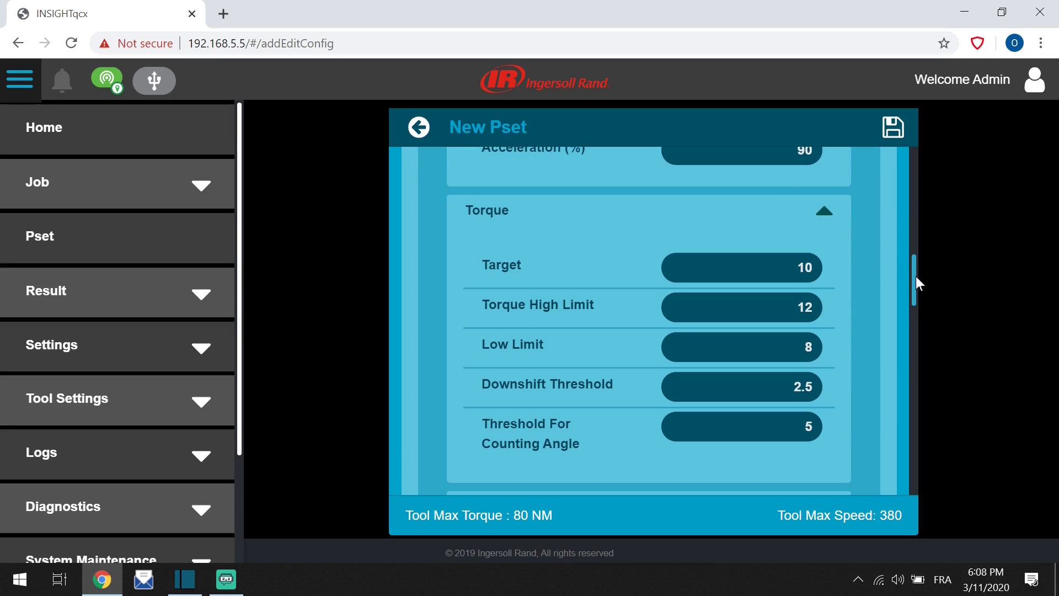
scroll(916, 283, "down", 5)
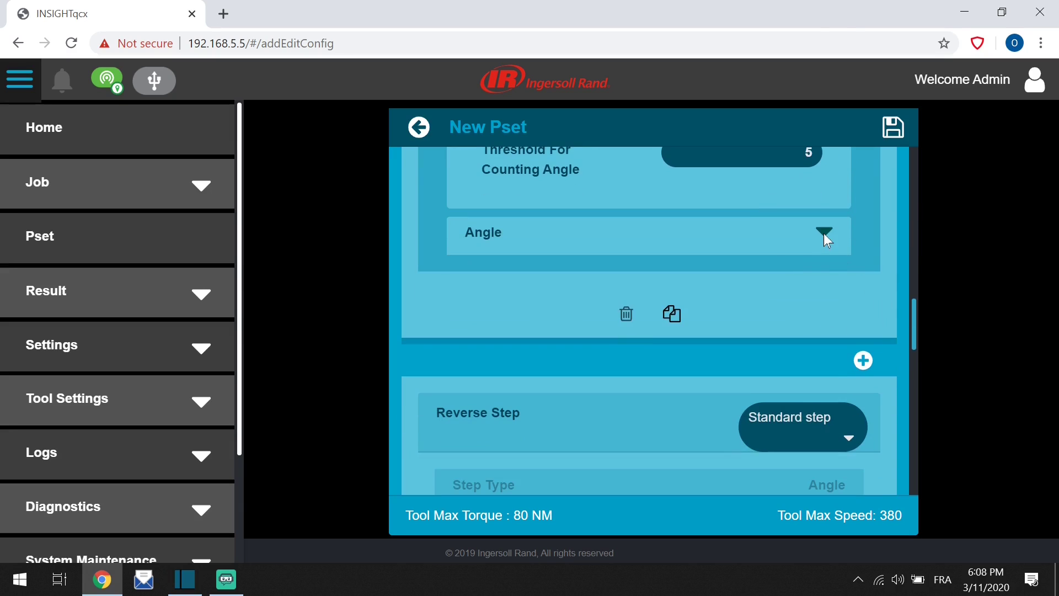
left_click(825, 233)
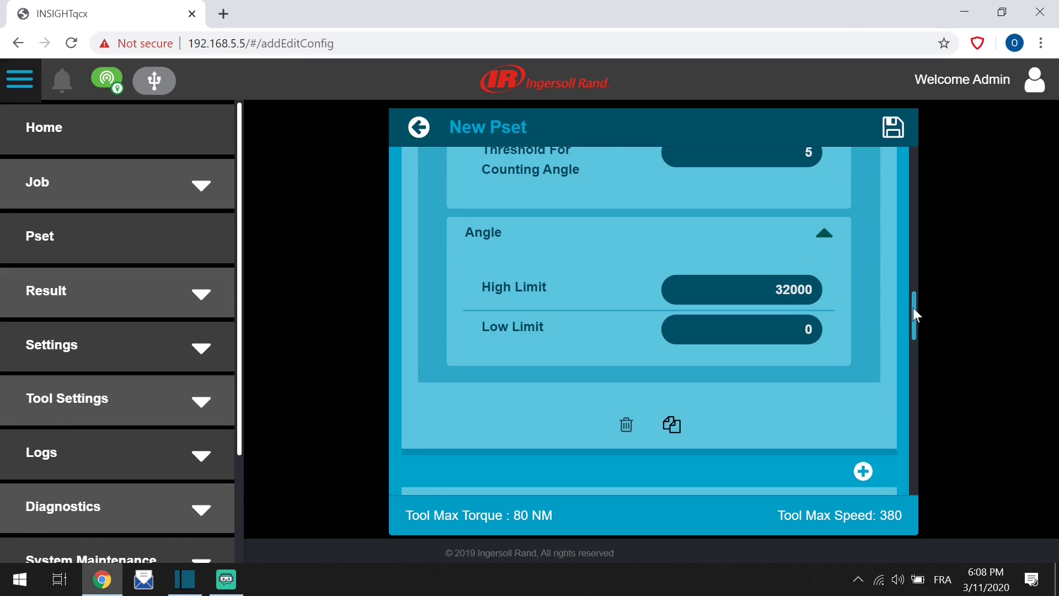
left_click_drag(913, 307, 922, 128)
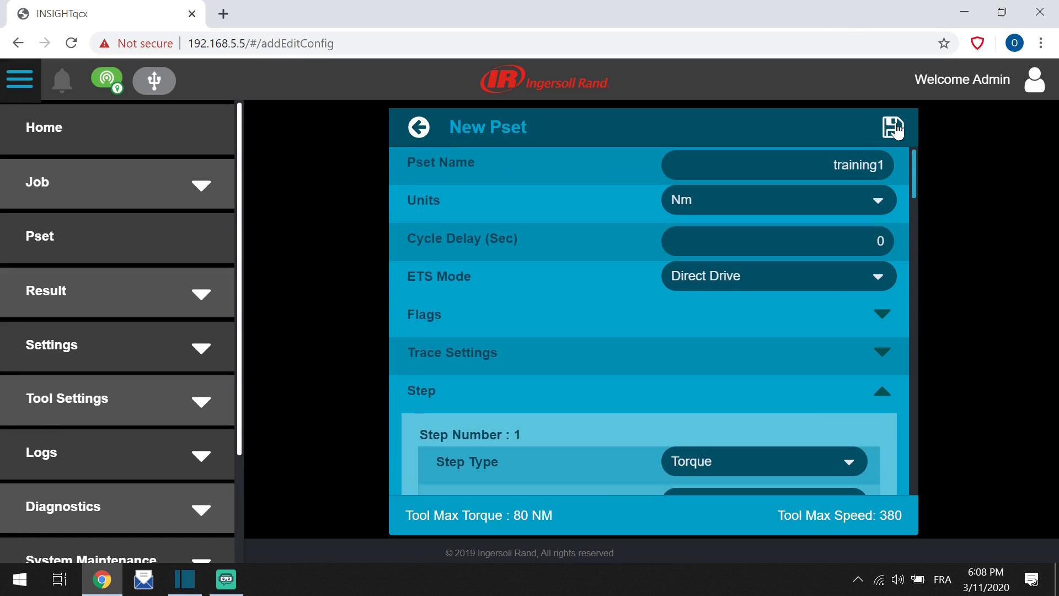
Save the training1 Pset, confirm the success message, and go back to the home dashboard.
left_click(894, 128)
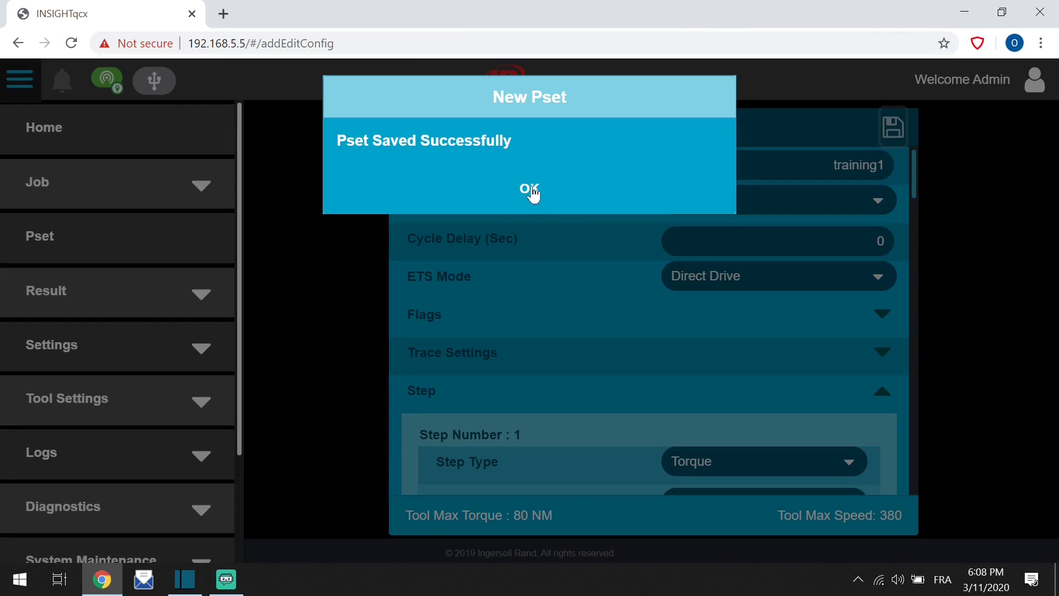
left_click(532, 188)
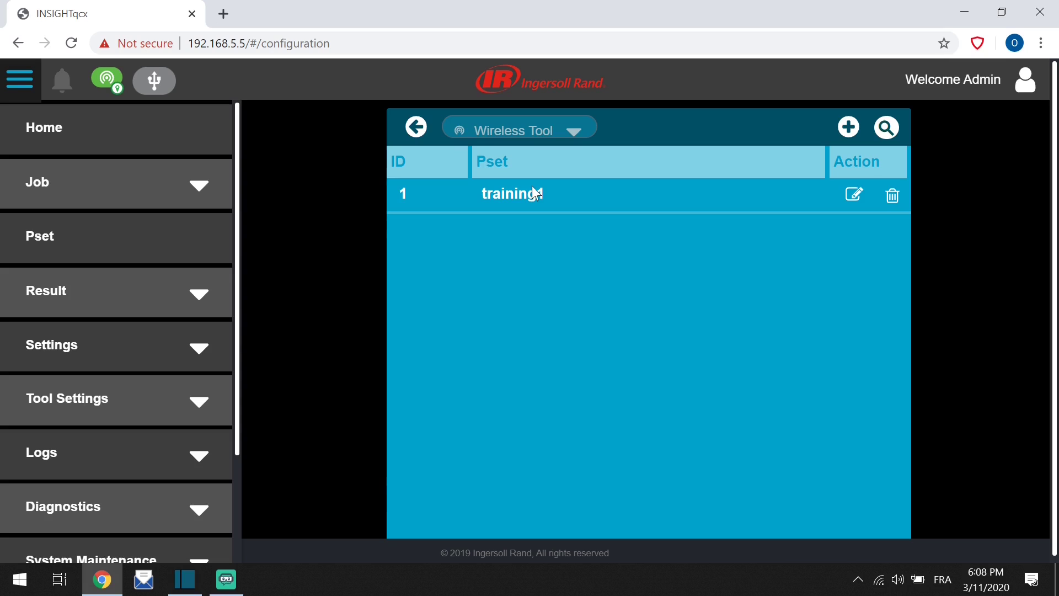
left_click(113, 142)
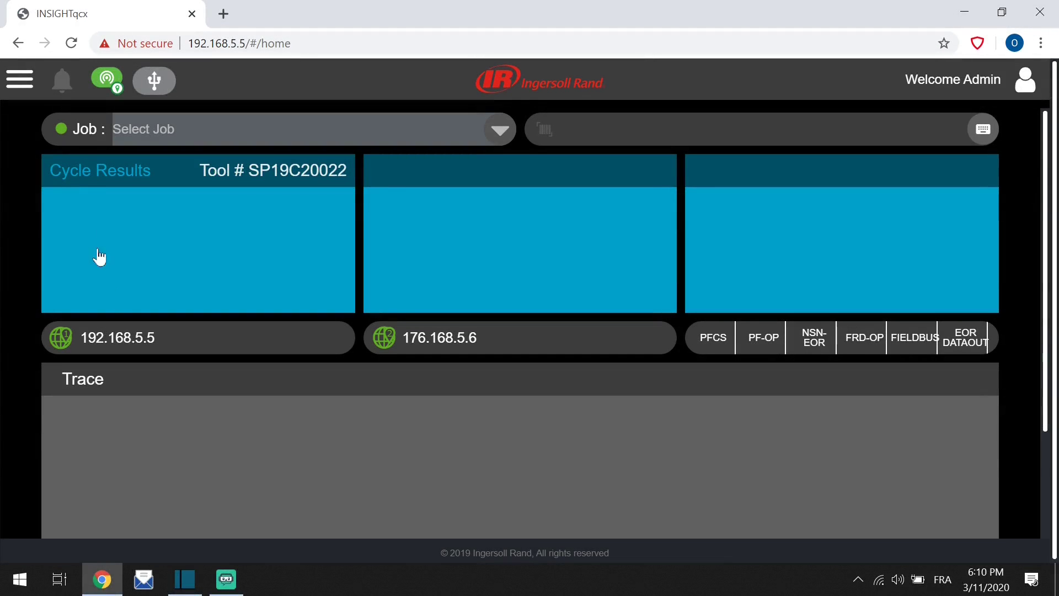
Add a new job in Job List and enter 'job1' as its Job Name.
left_click(21, 81)
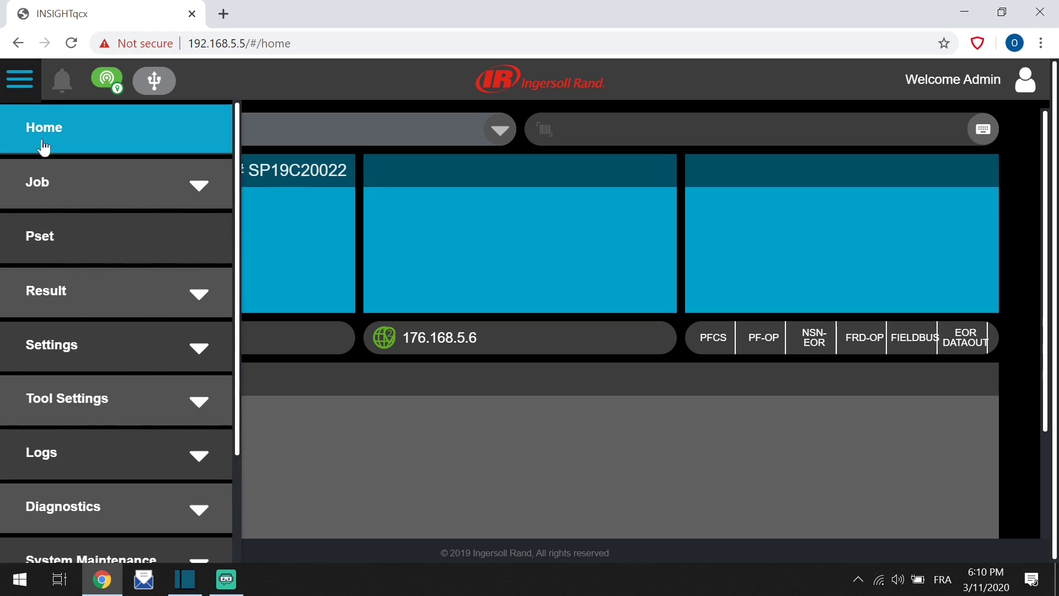
left_click(54, 188)
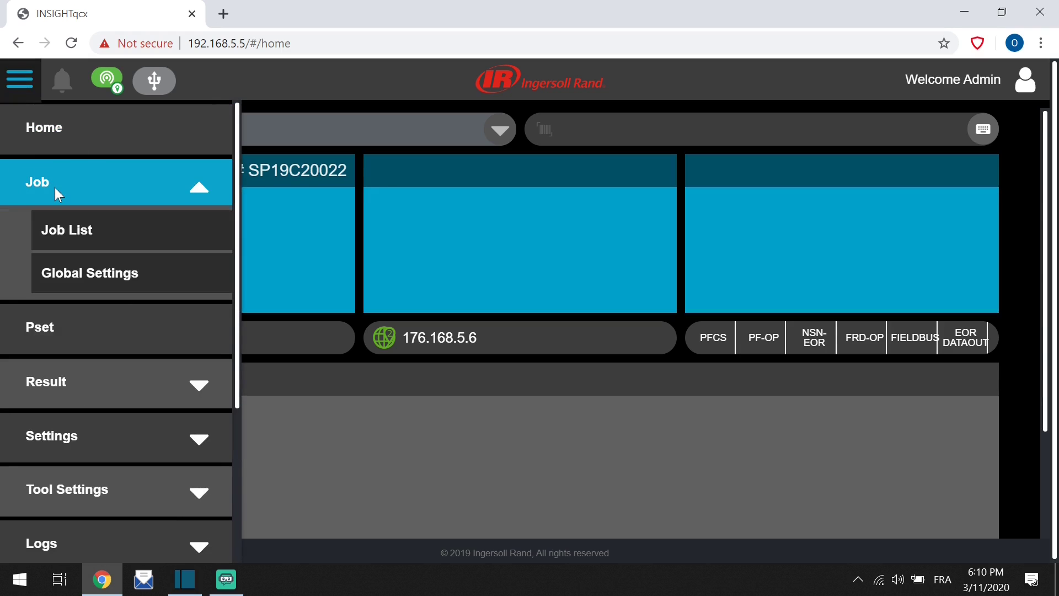
left_click(75, 230)
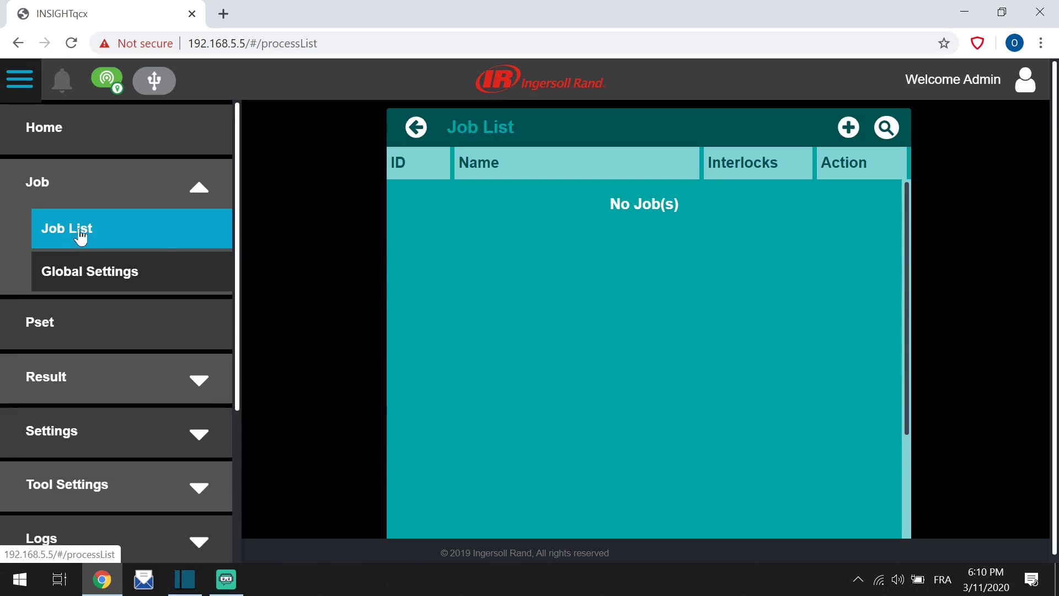
left_click(849, 128)
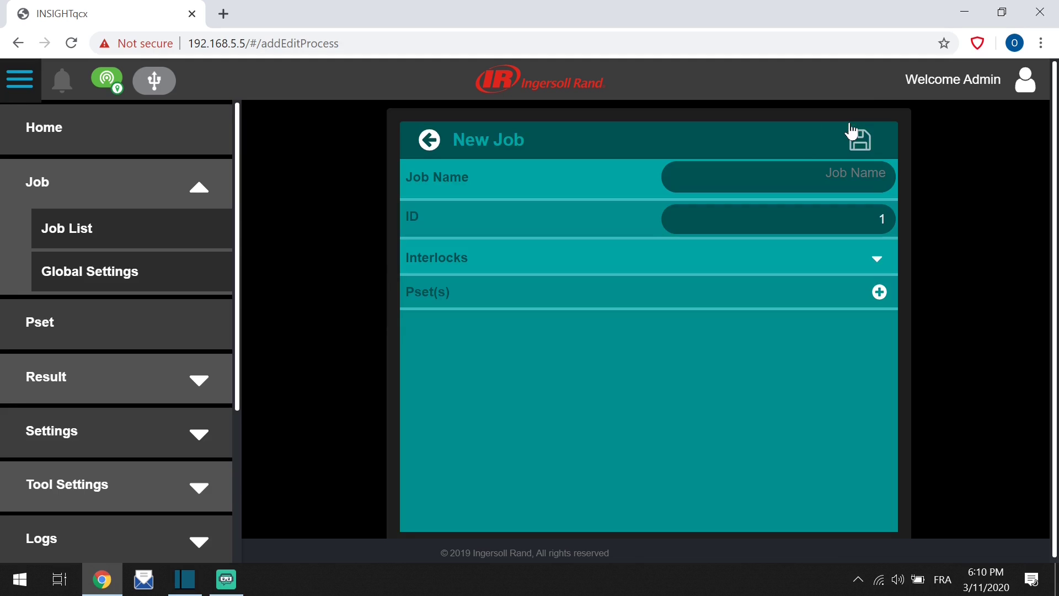
left_click(855, 178)
type("job1")
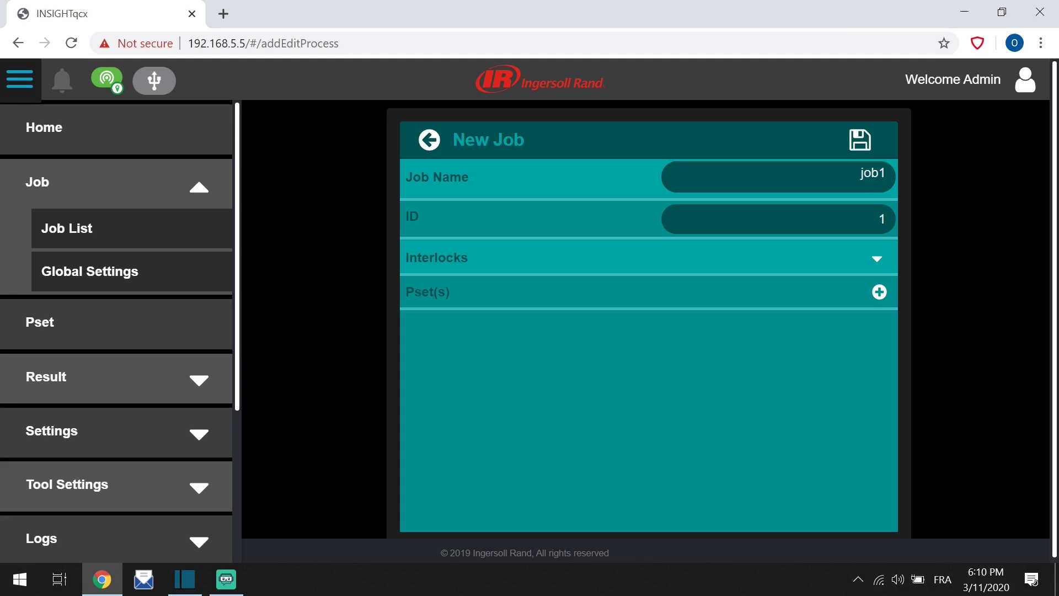
Select training1 as job1's Pset, then save the job and confirm the saved message.
left_click(879, 294)
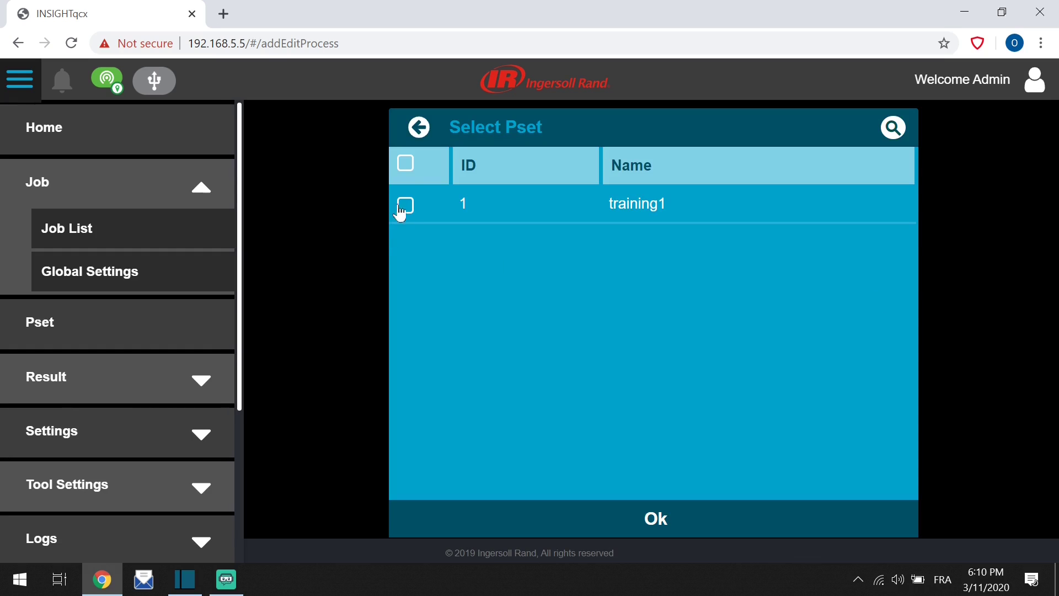
left_click(407, 212)
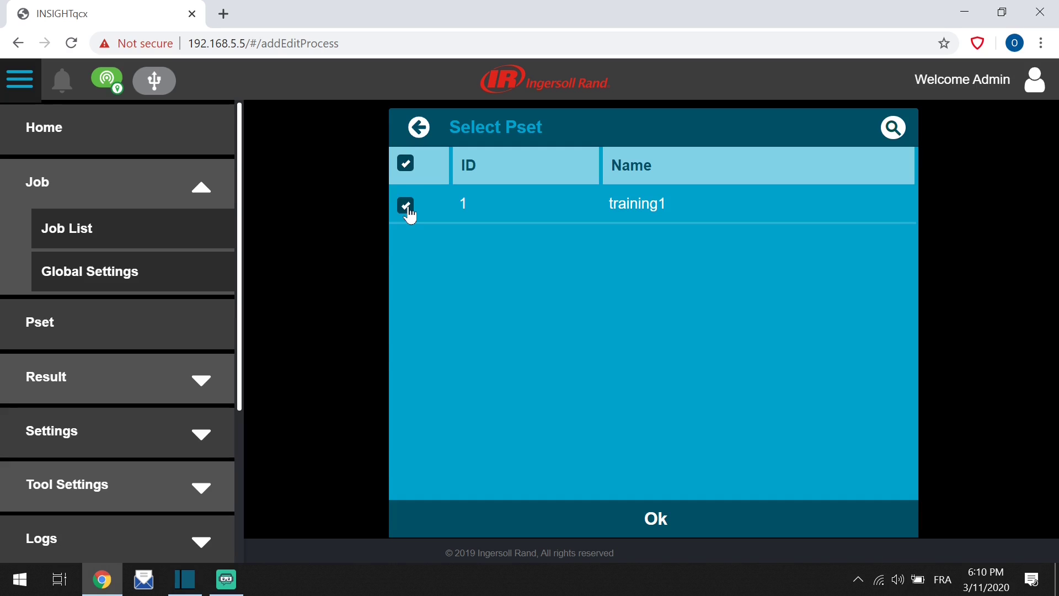
left_click(651, 522)
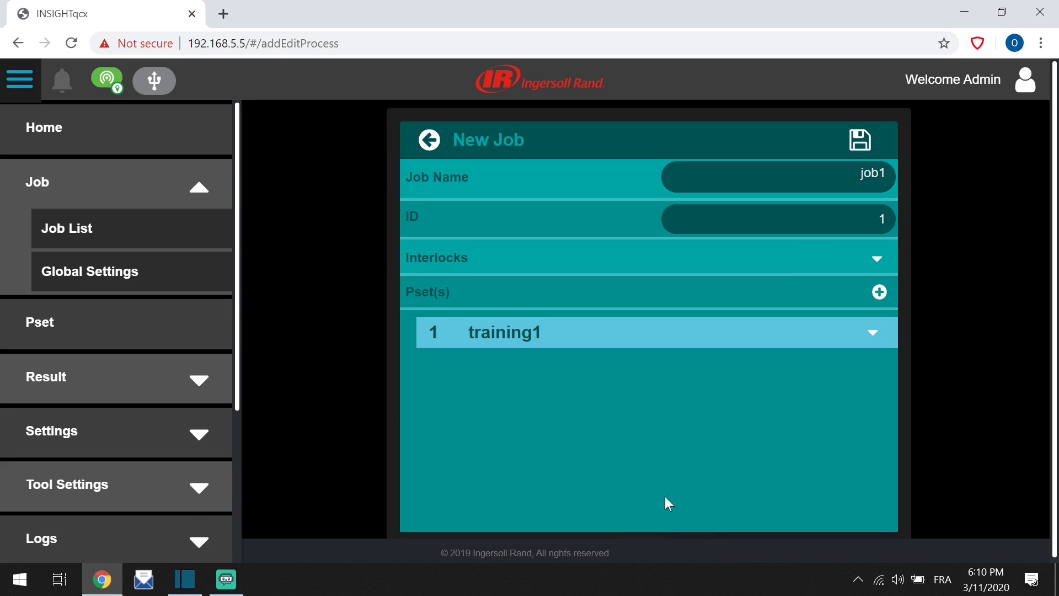
left_click(854, 152)
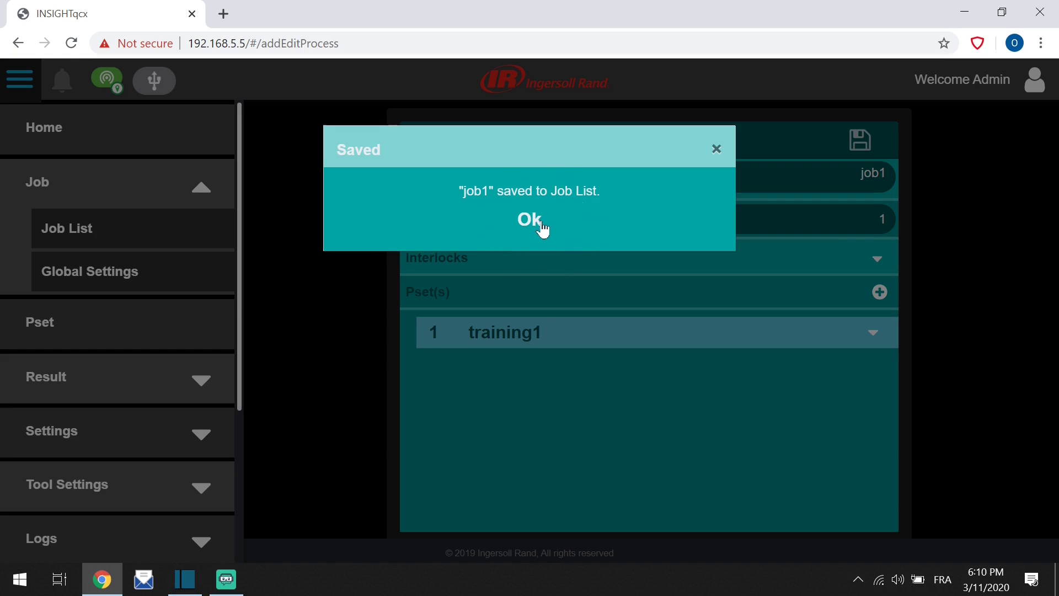
left_click(539, 224)
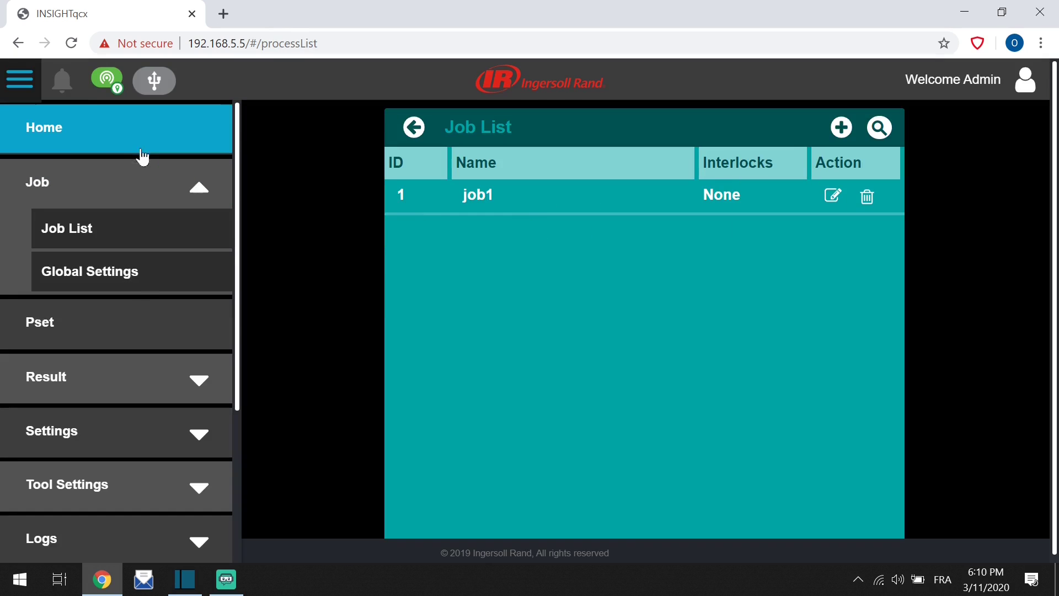
Go back to the home dashboard from the Home entry in the side menu.
left_click(124, 147)
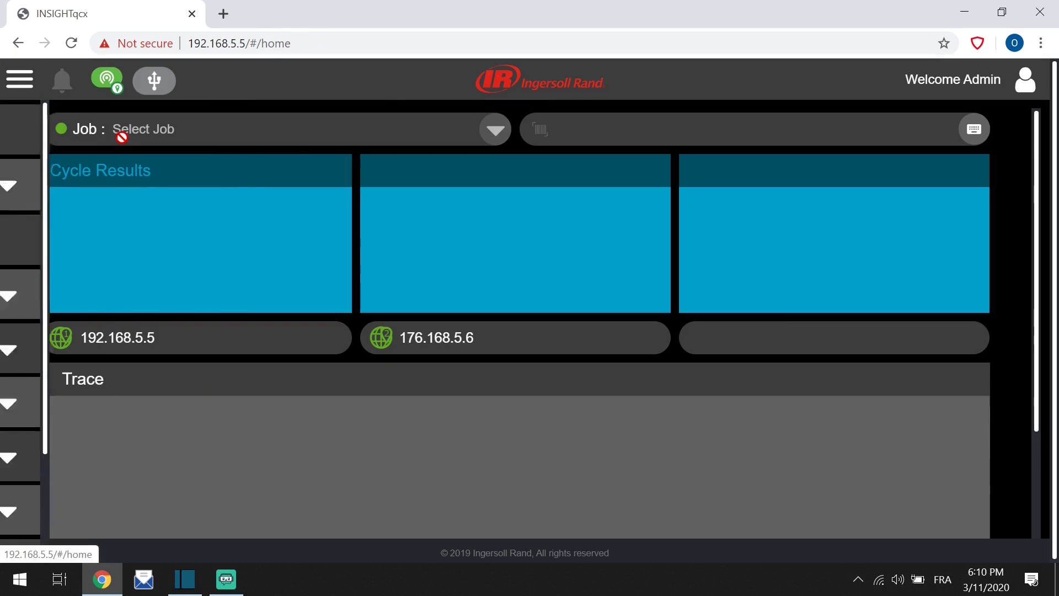